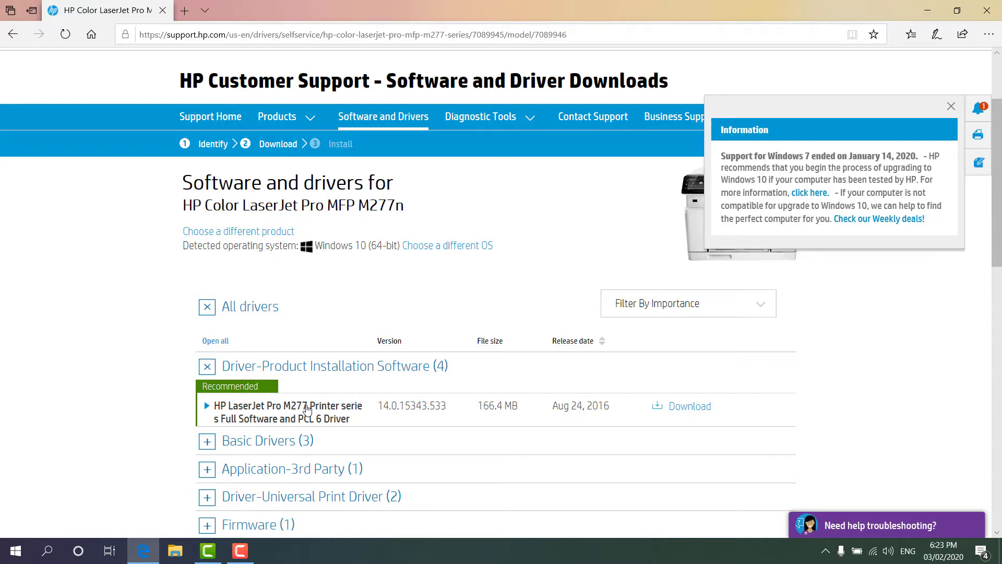
Step: Download the recommended HP LaserJet Pro M277 full software and PCL 6 driver, run the saved installer and minimize the browser
left_click(679, 410)
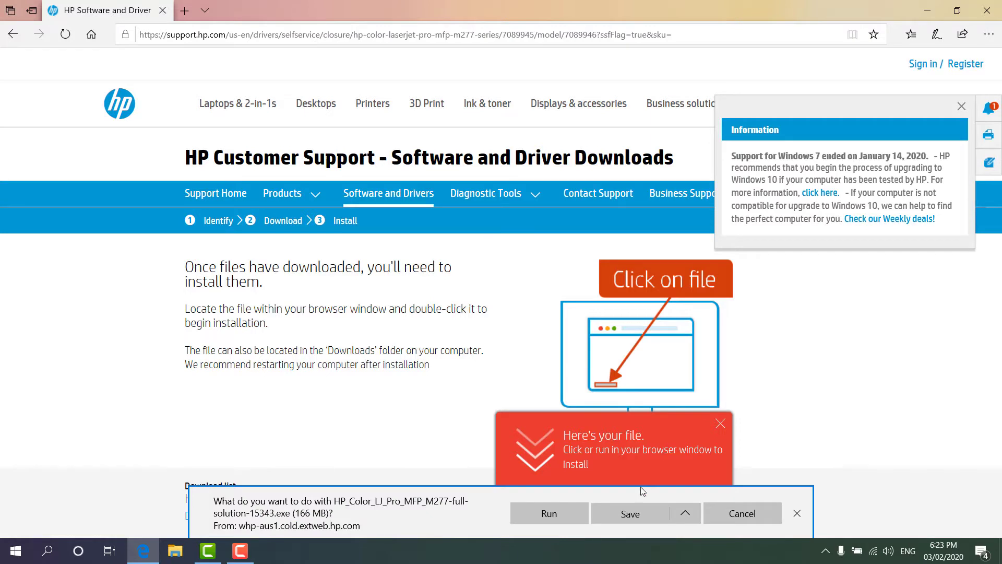
left_click(619, 518)
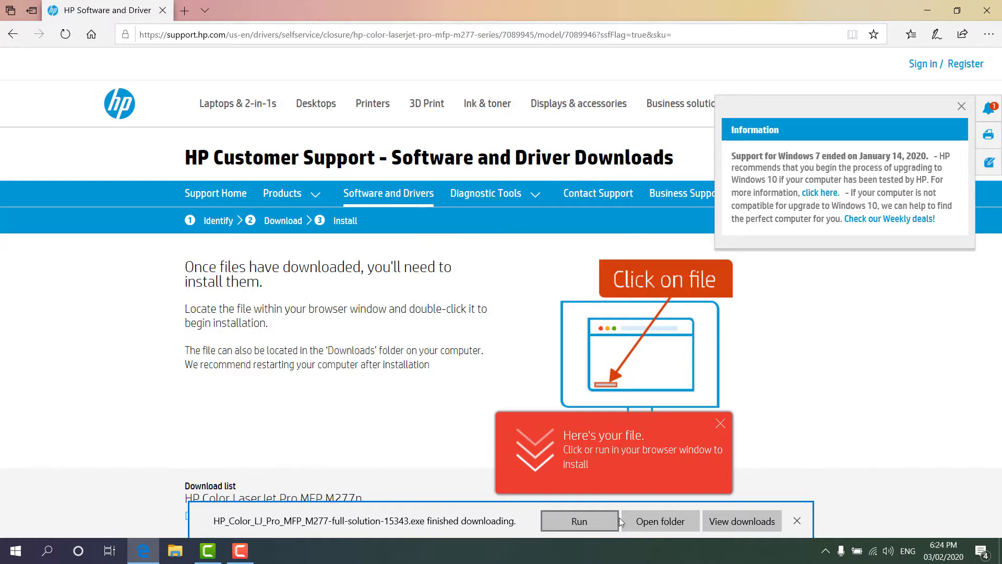
left_click(579, 528)
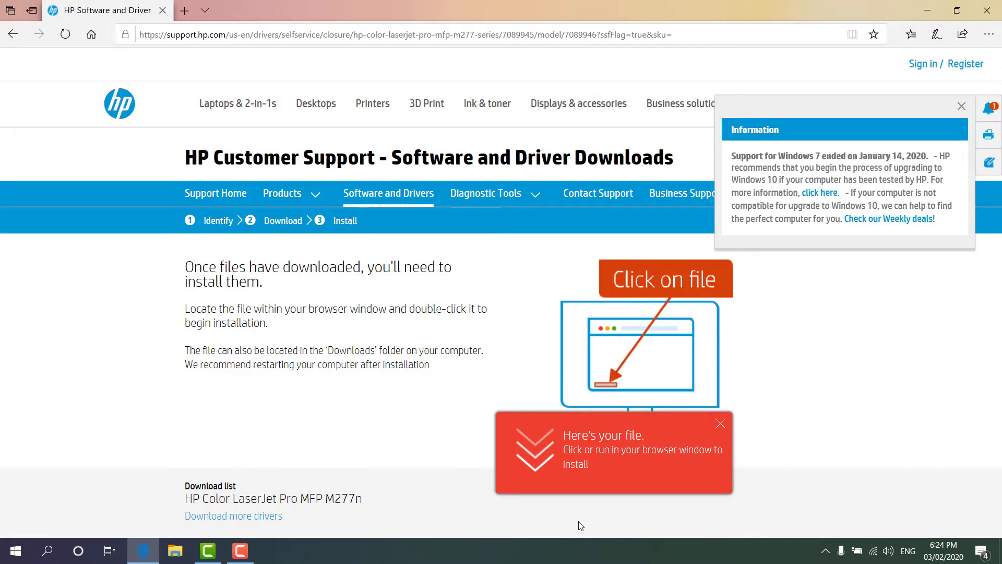
left_click(921, 14)
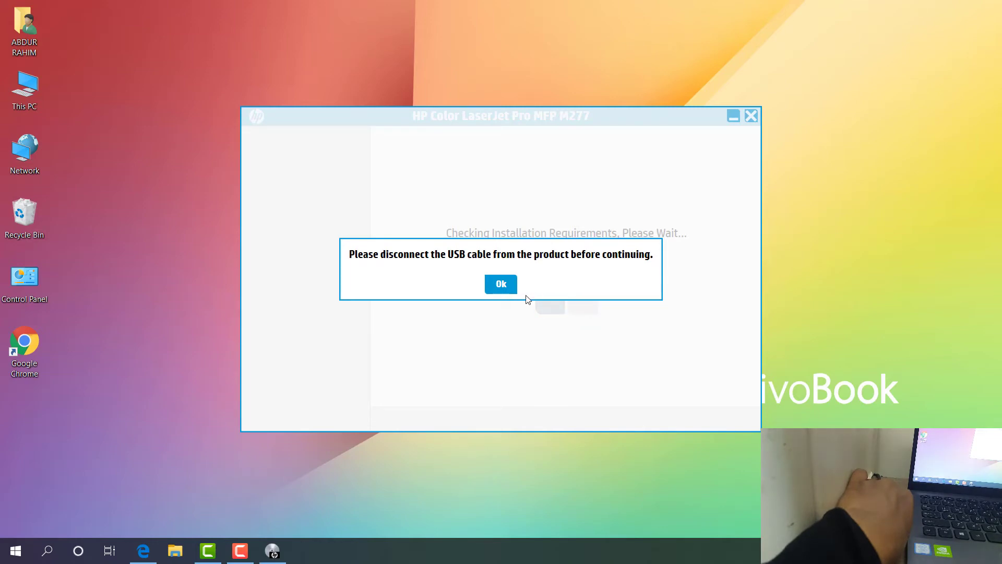
Step: Acknowledge the USB cable disconnection notice, keep the default software selection and accept the installation agreements
left_click(501, 287)
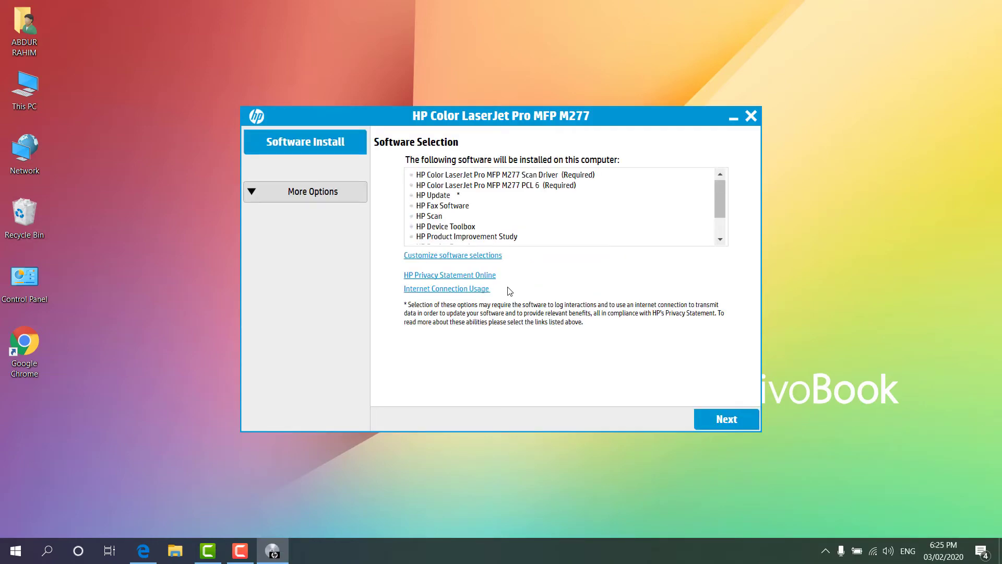
left_click(548, 174)
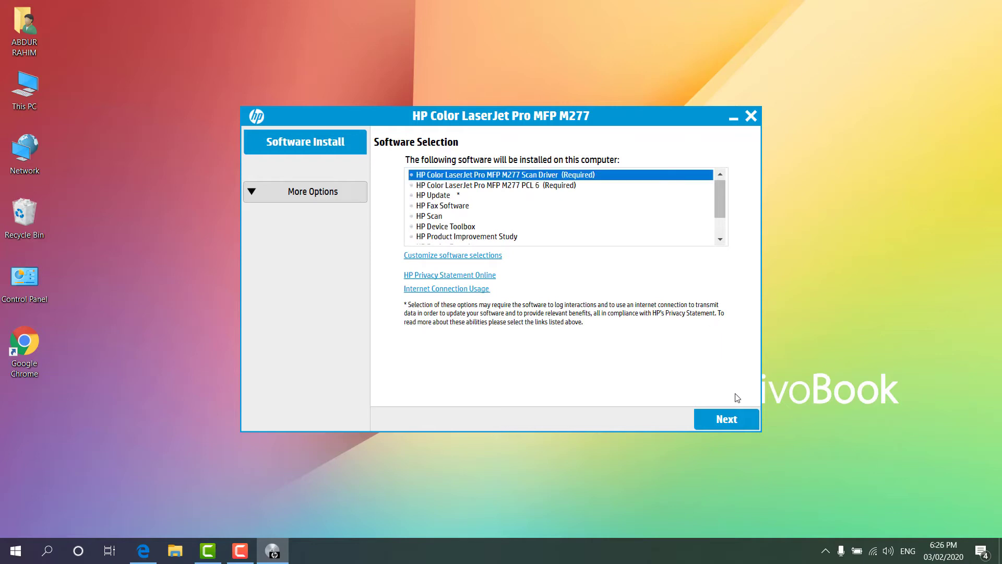
left_click(726, 418)
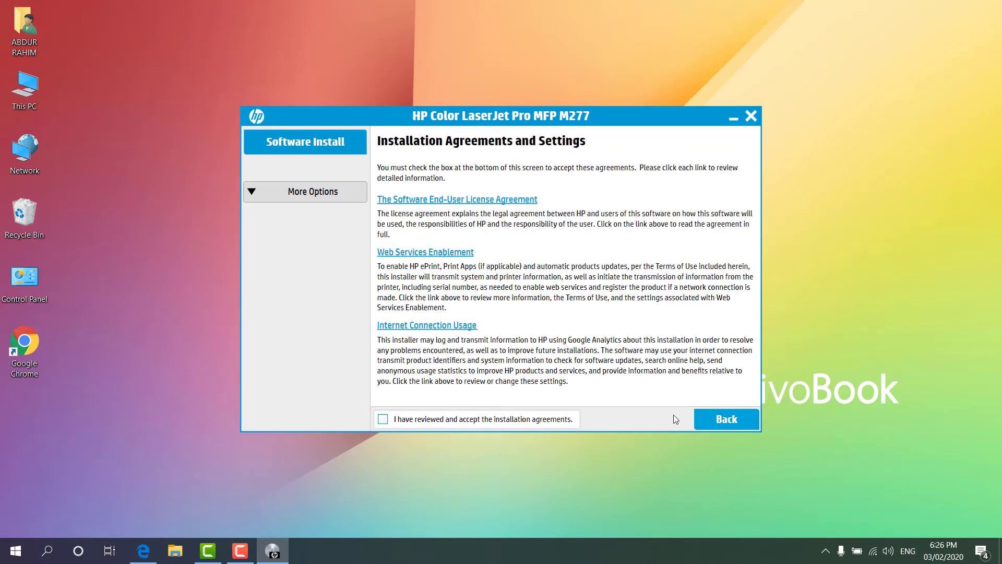
left_click(542, 421)
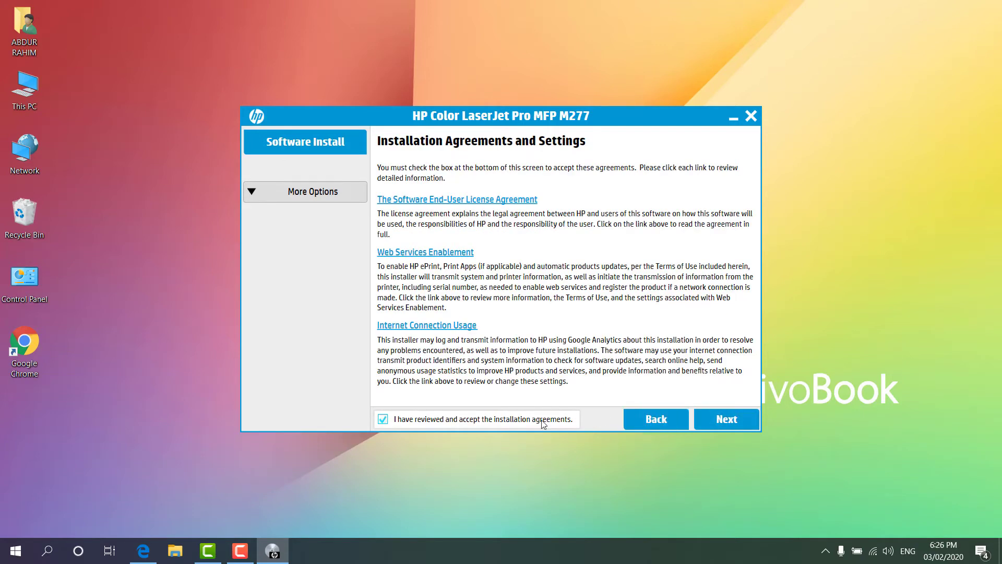
left_click(728, 421)
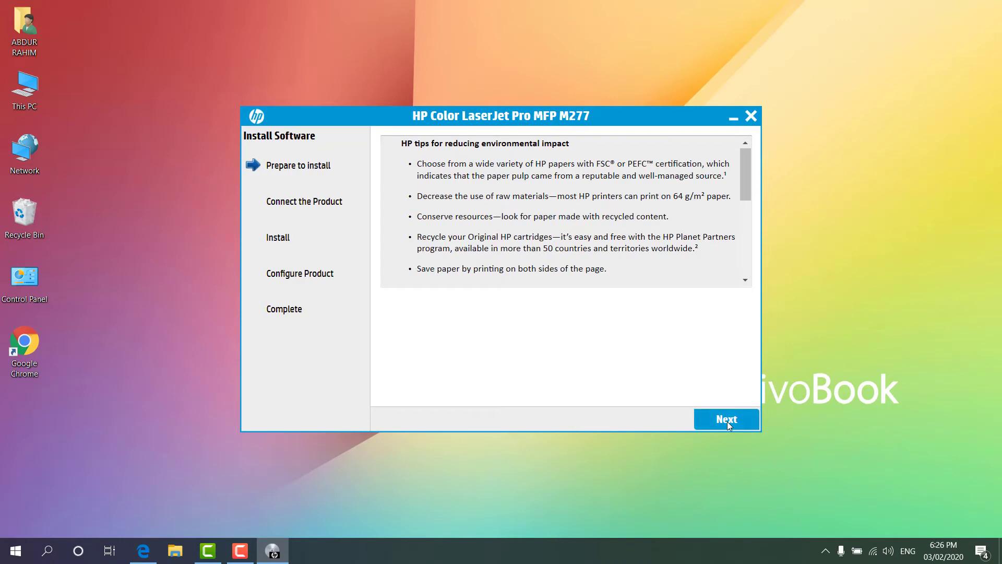
Step: Continue the installation with a direct USB cable connection and finish it by choosing to reboot later
left_click(728, 421)
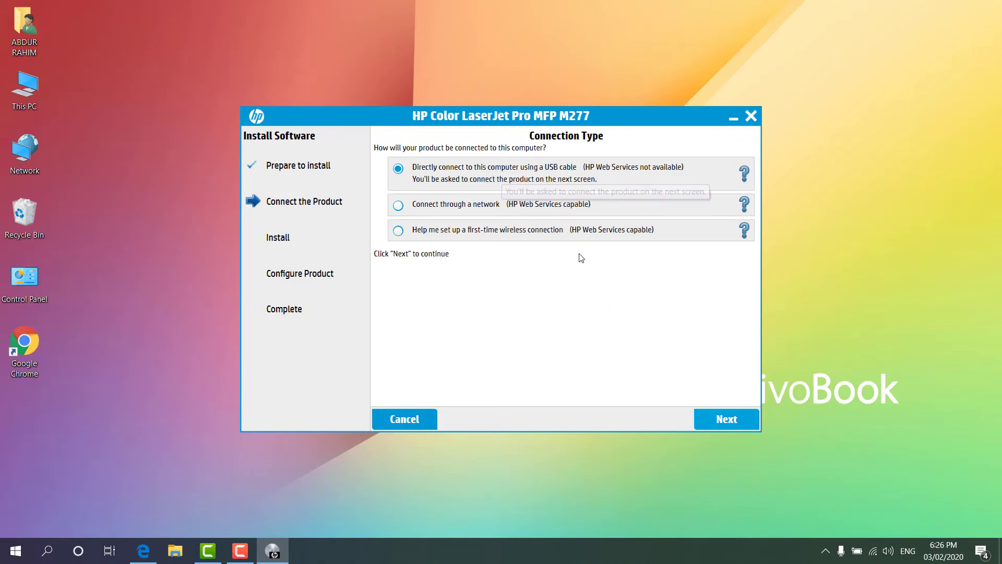
left_click(724, 427)
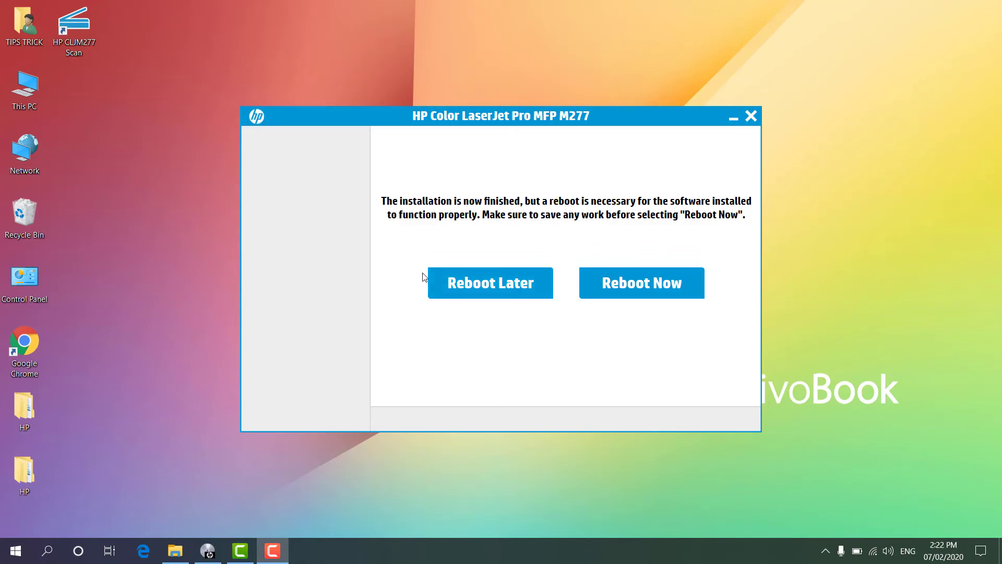
left_click(509, 285)
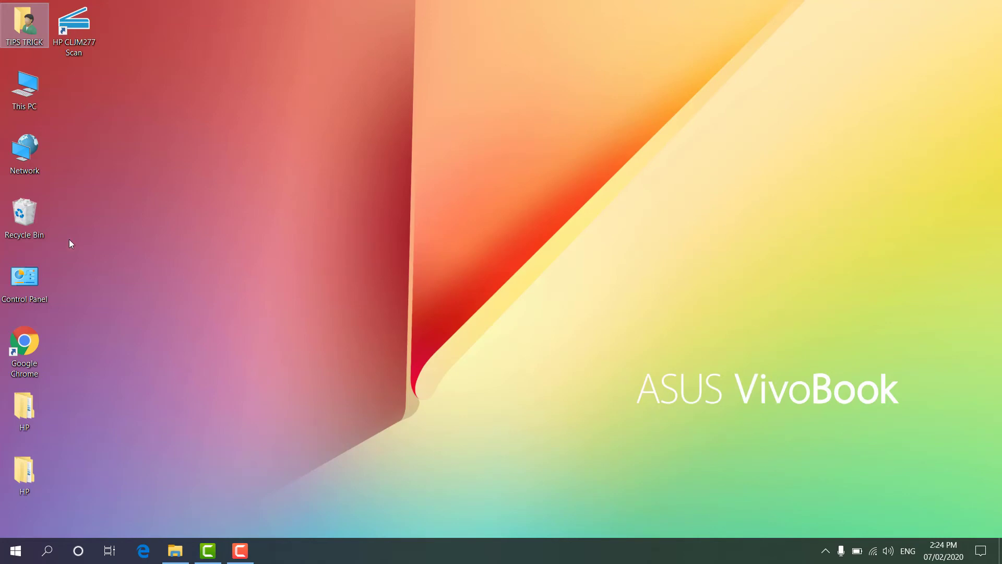
Step: Open Devices and Printers from the Hardware and Sound settings in Control Panel
double_click(28, 300)
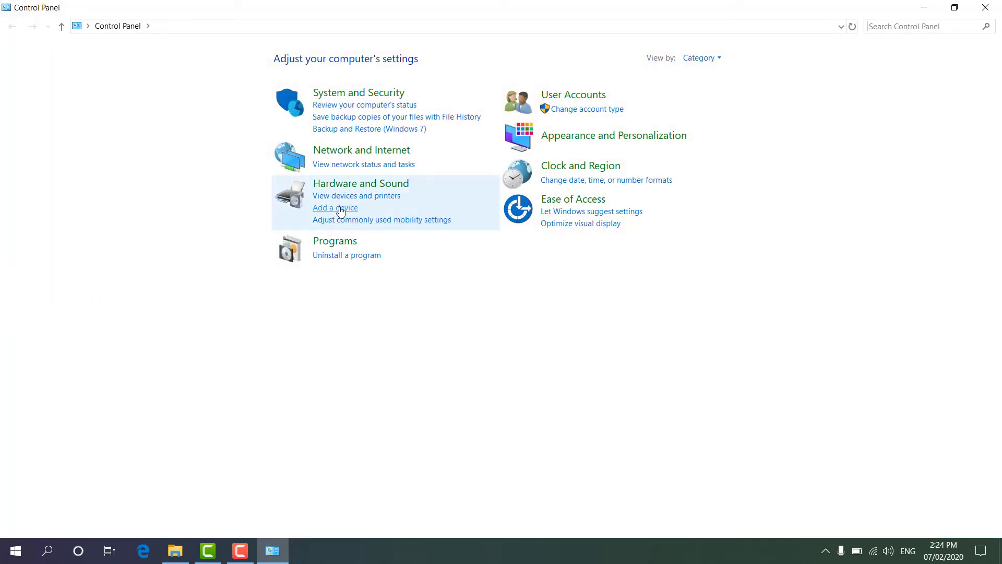
left_click(369, 186)
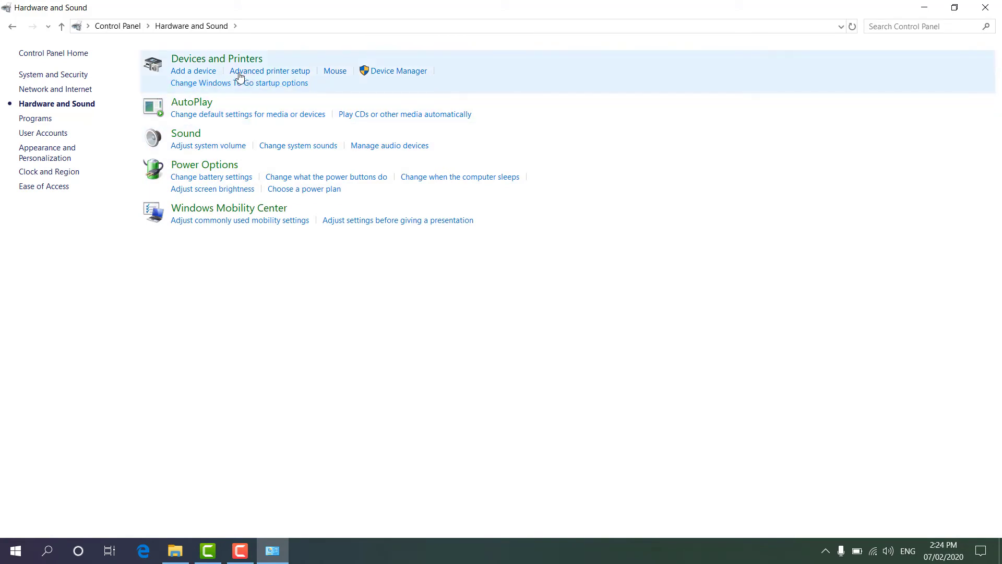
left_click(232, 63)
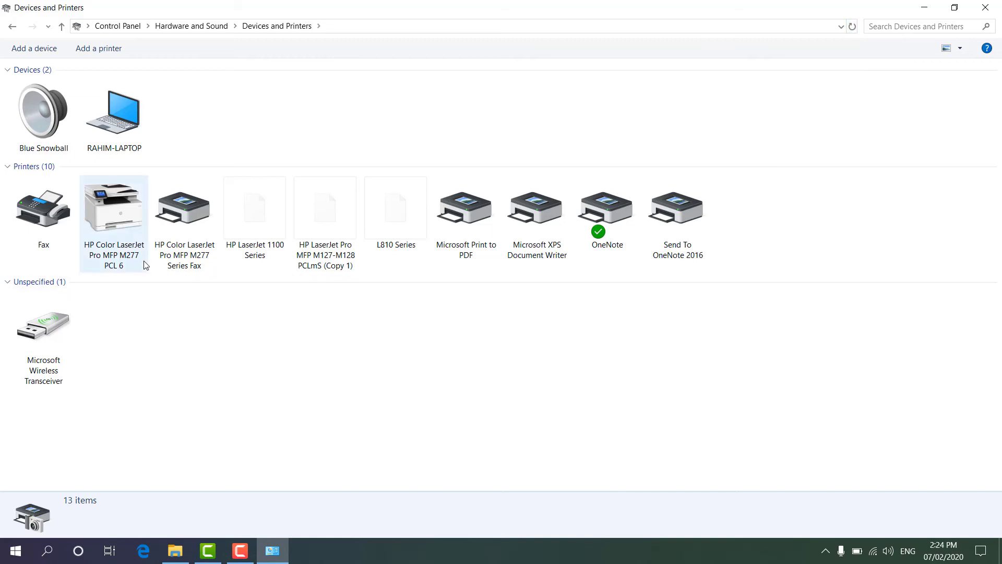
Step: Set the HP Color LaserJet Pro MFP M277 PCL 6 as the default printer, using its second listed entry
left_click(116, 260)
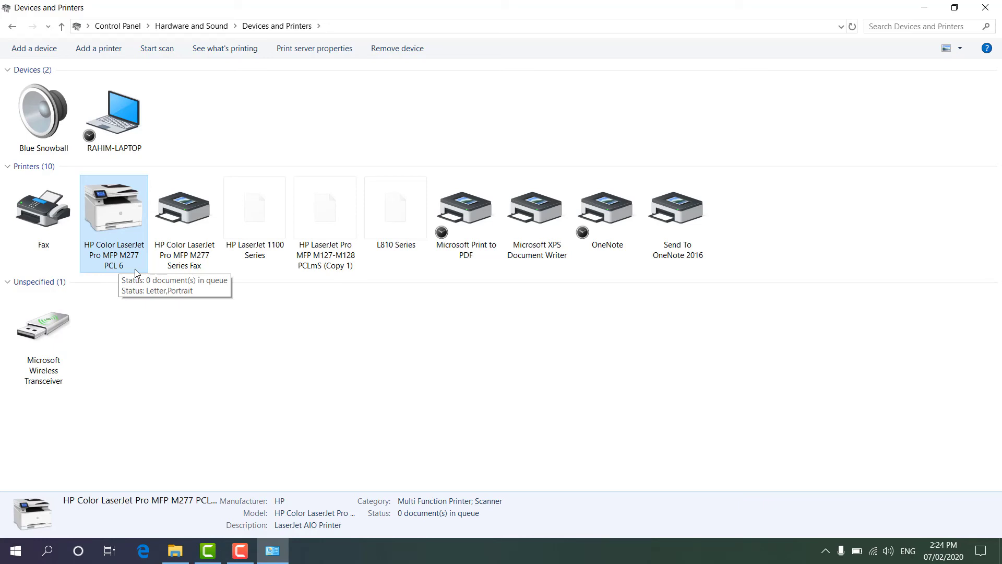
right_click(133, 227)
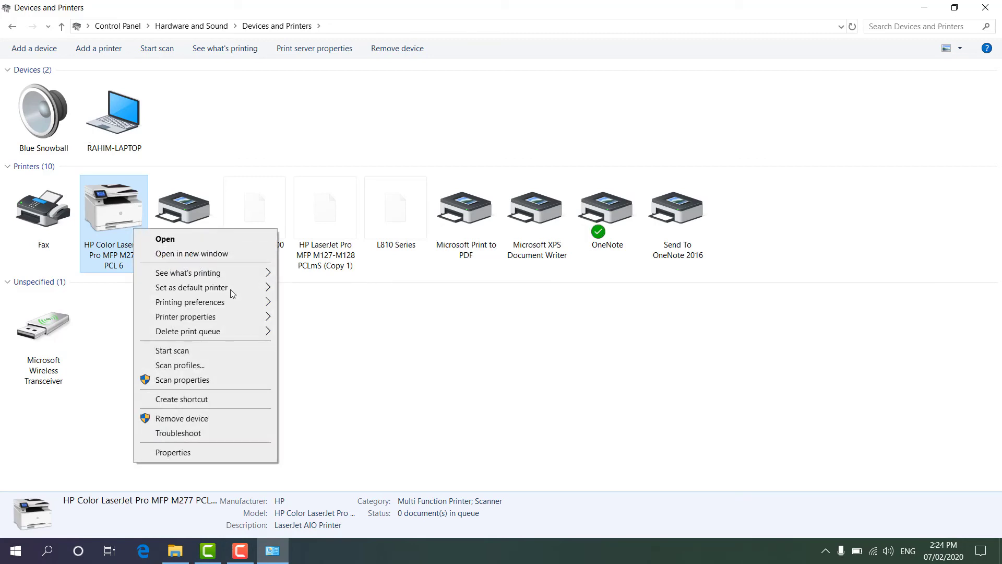
mouse_move(233, 292)
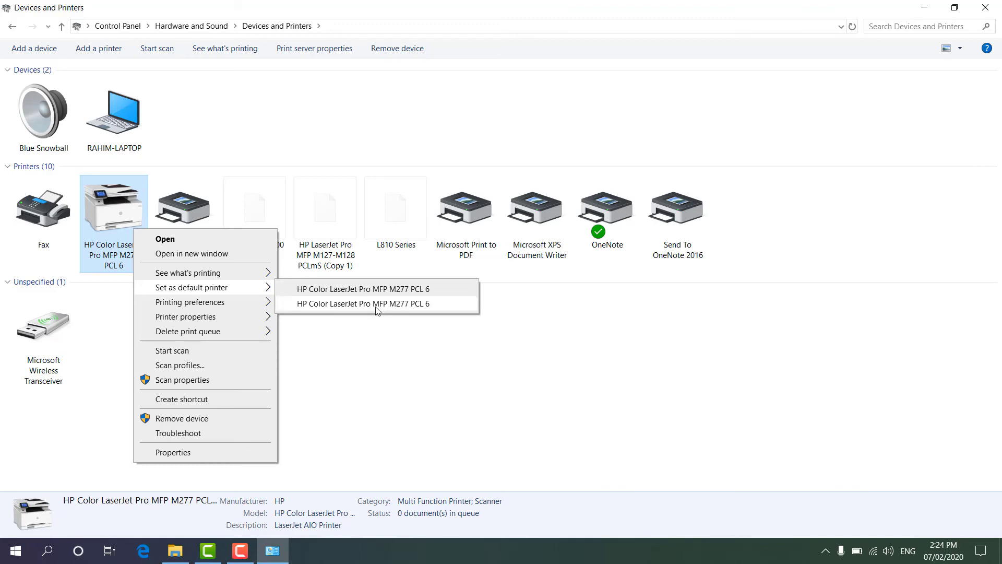
left_click(376, 304)
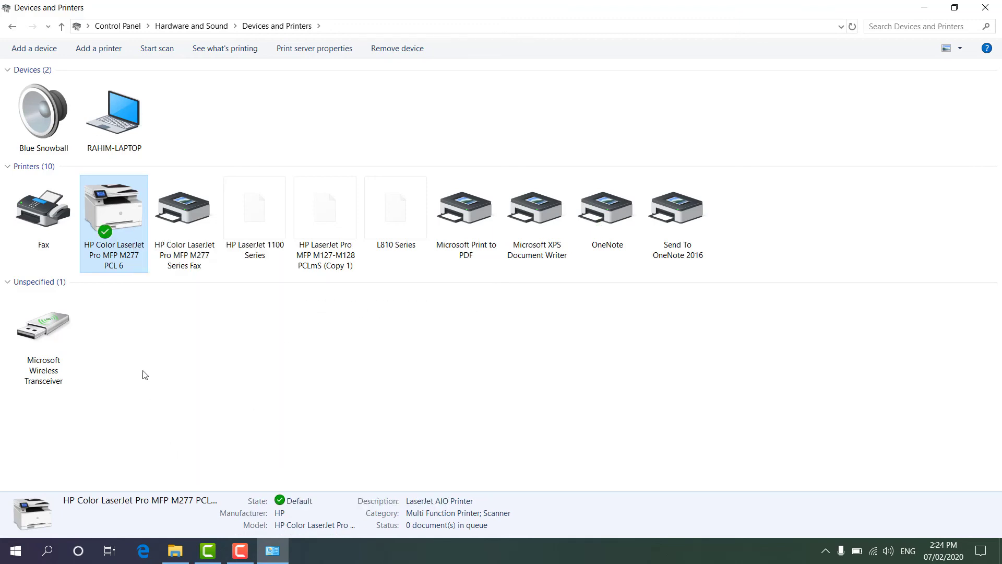
Step: Search Windows for Word, launch it and create a blank document
left_click(55, 558)
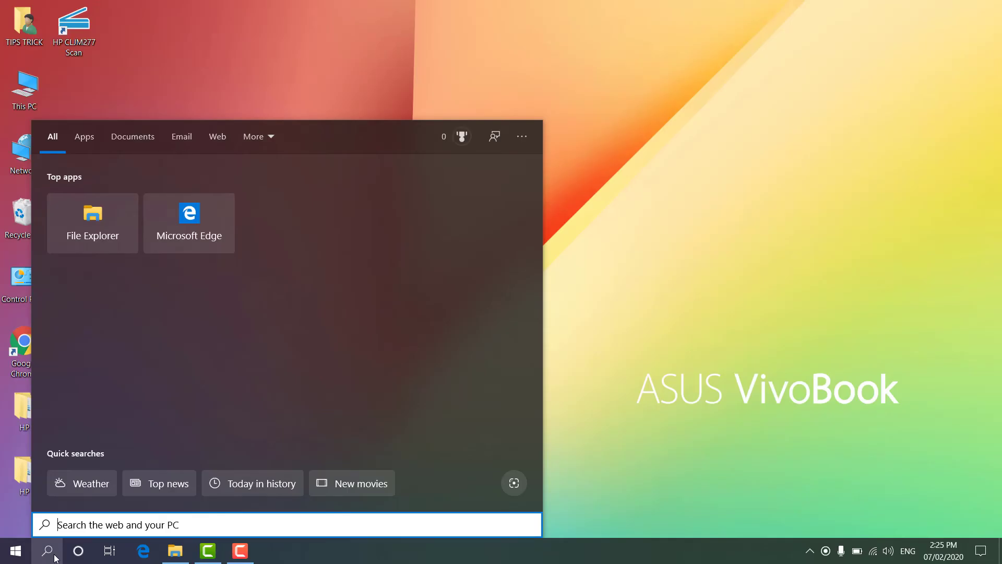
type("word")
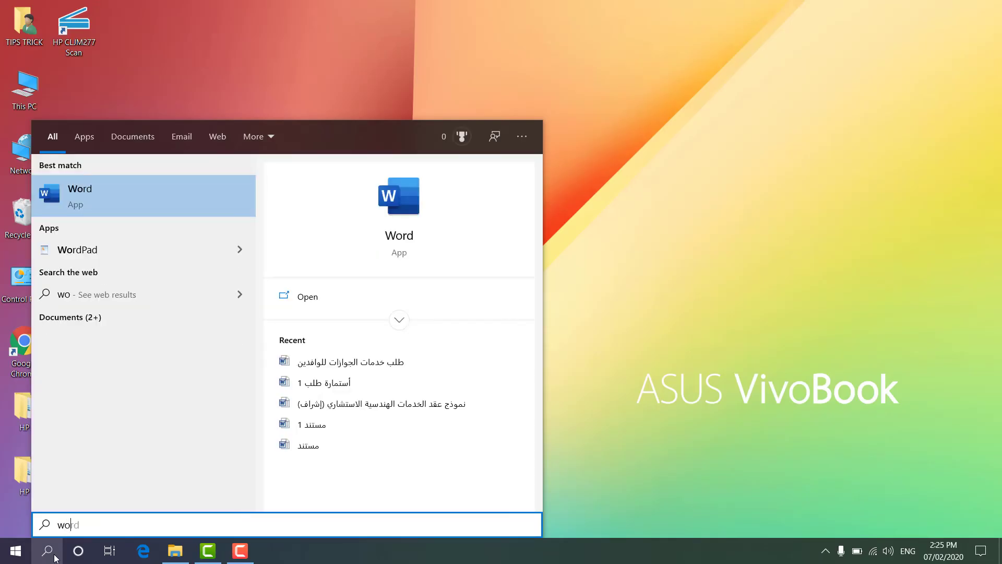
left_click(96, 190)
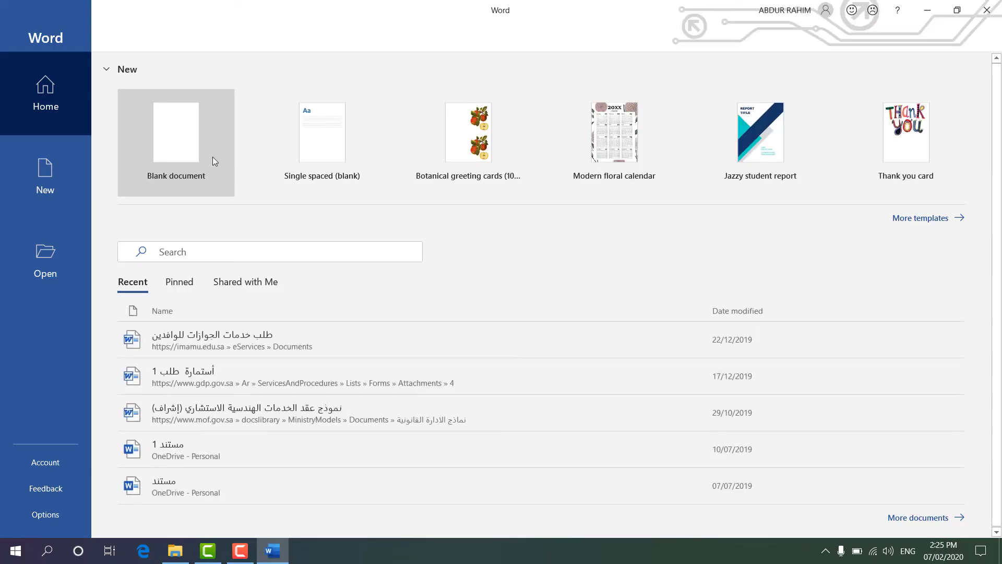
left_click(213, 160)
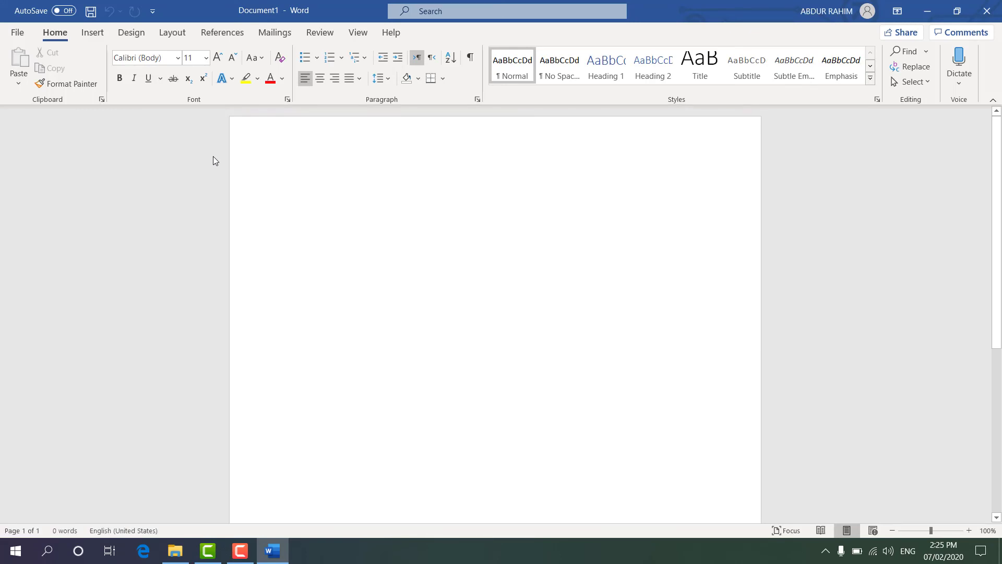
Step: Enter the text "TIPS AND TRICK" in the document and set its font size to 72
type("T")
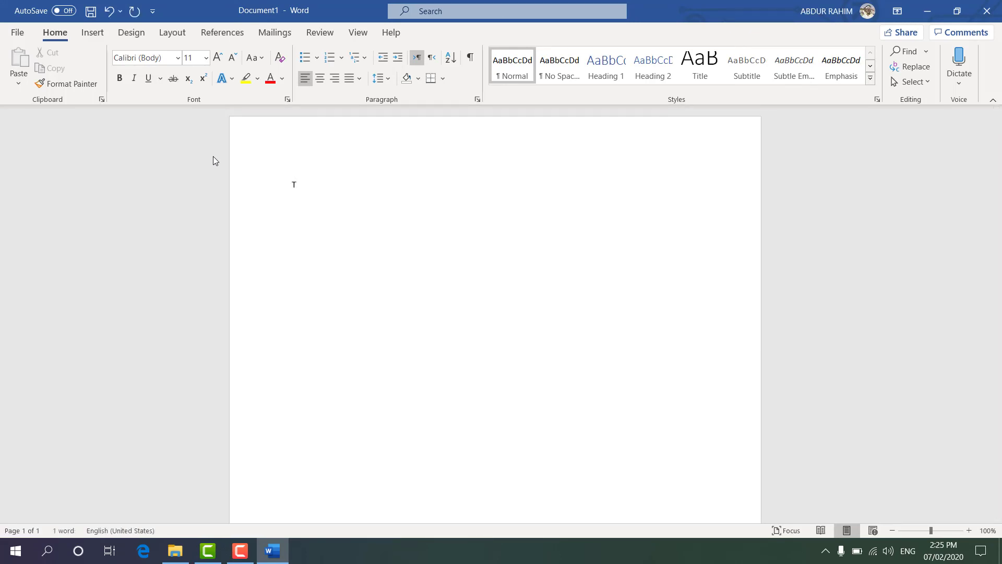
type("IPS AND TRICK")
key("ctrl+a")
key("ctrl+shift+p")
type("72")
key("Return")
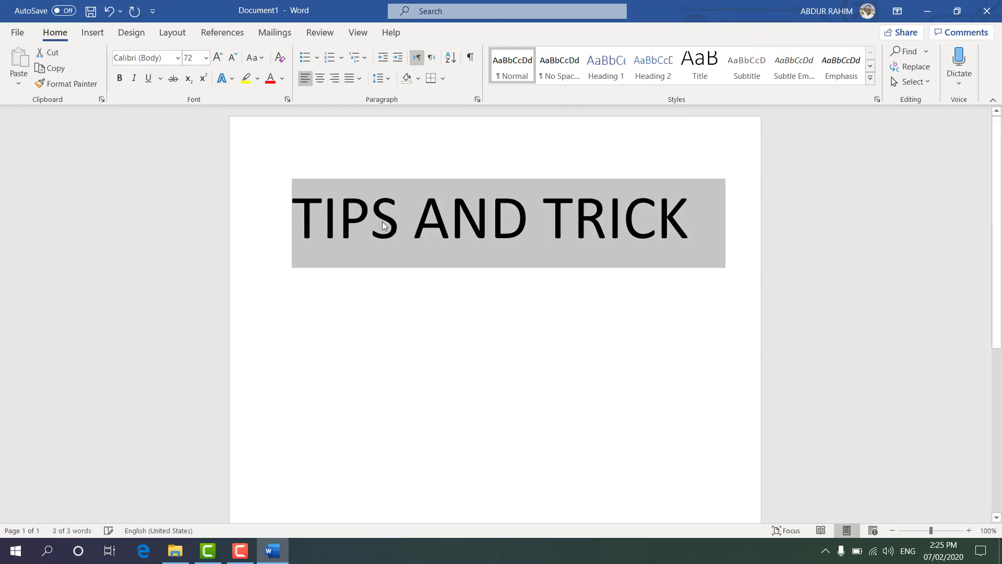
left_click(319, 221)
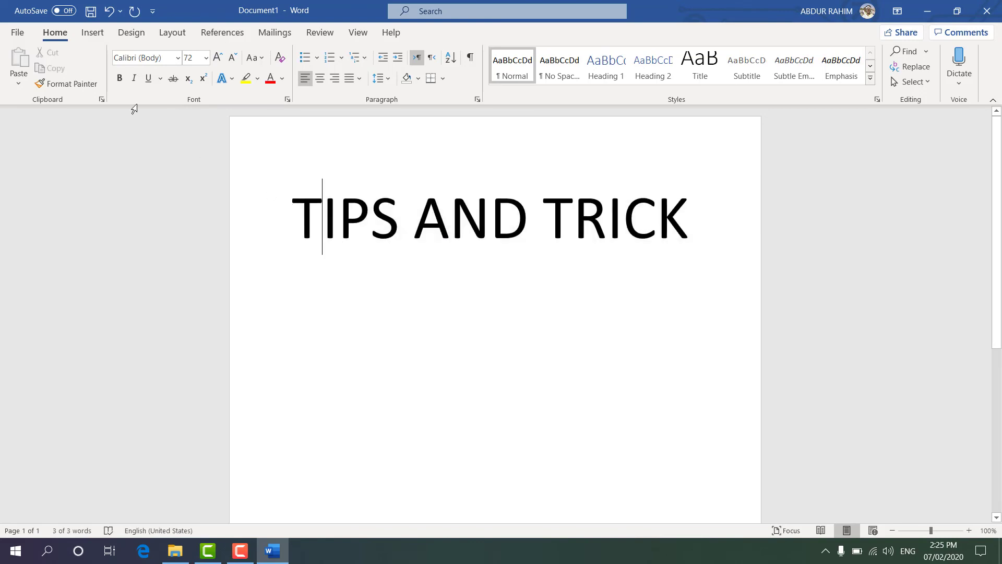
Step: Print one copy of the document on the HP Color LaserJet Pro MFP M277 PCL 6 after checking the printer list
left_click(18, 32)
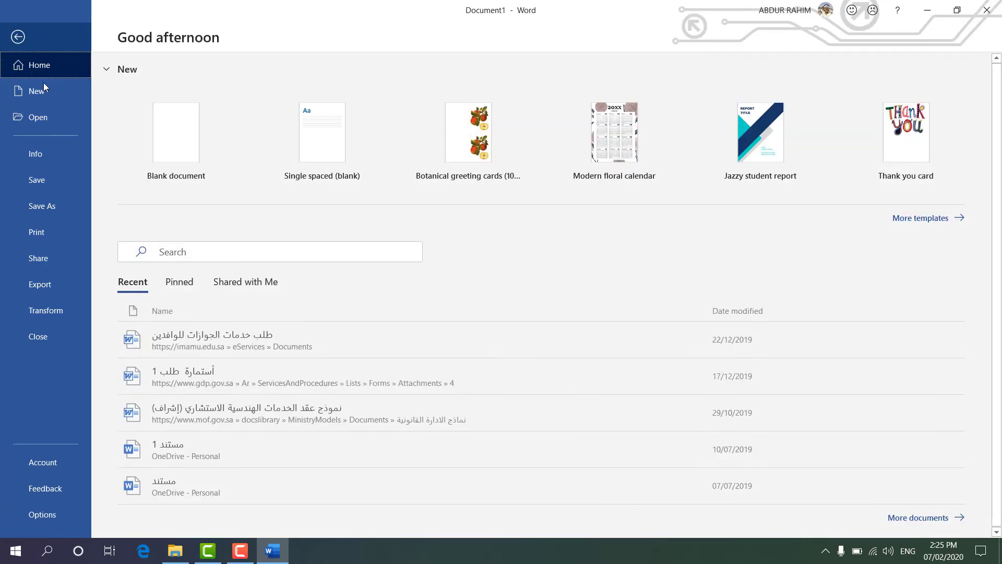
left_click(58, 232)
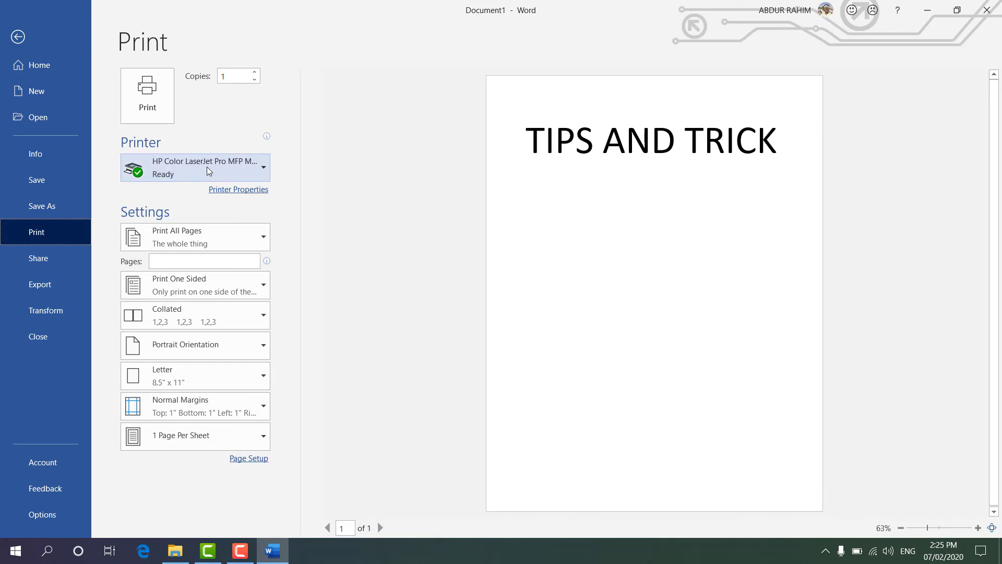
left_click(207, 167)
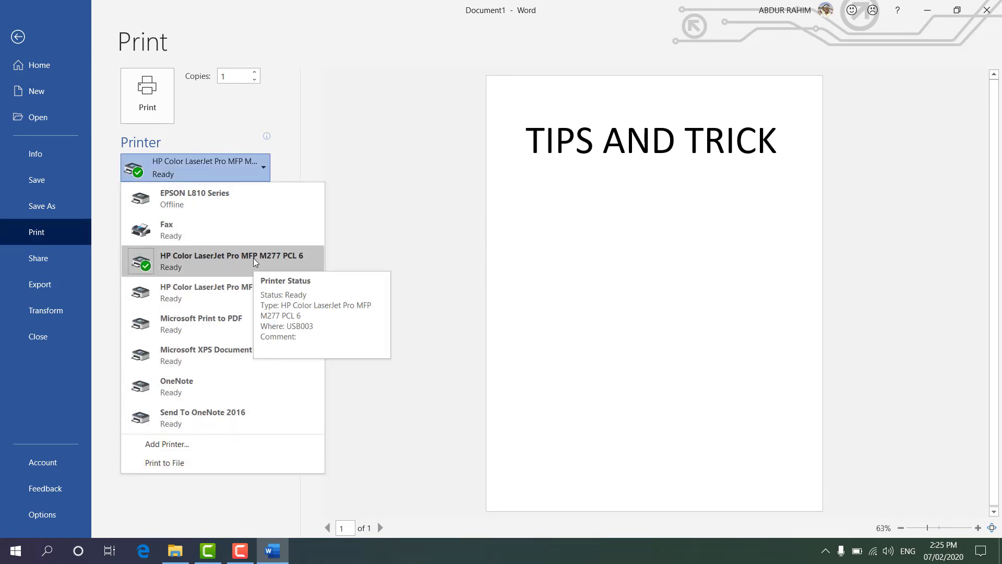
left_click(315, 108)
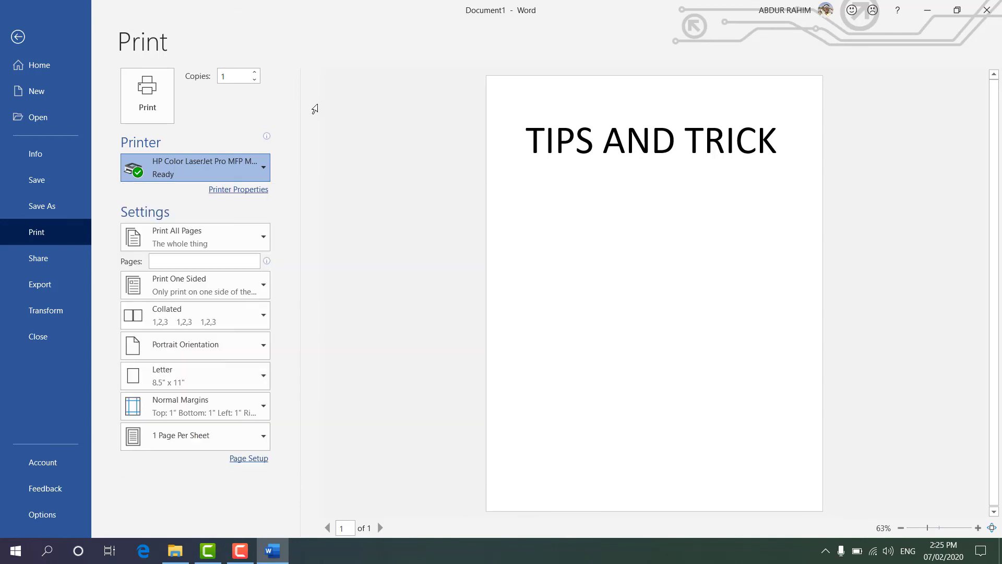
left_click(153, 107)
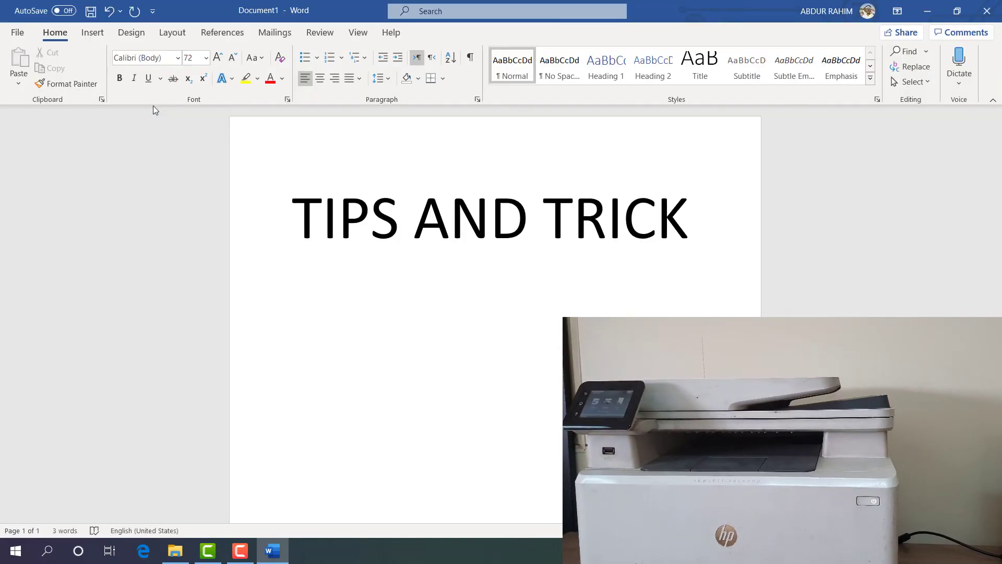